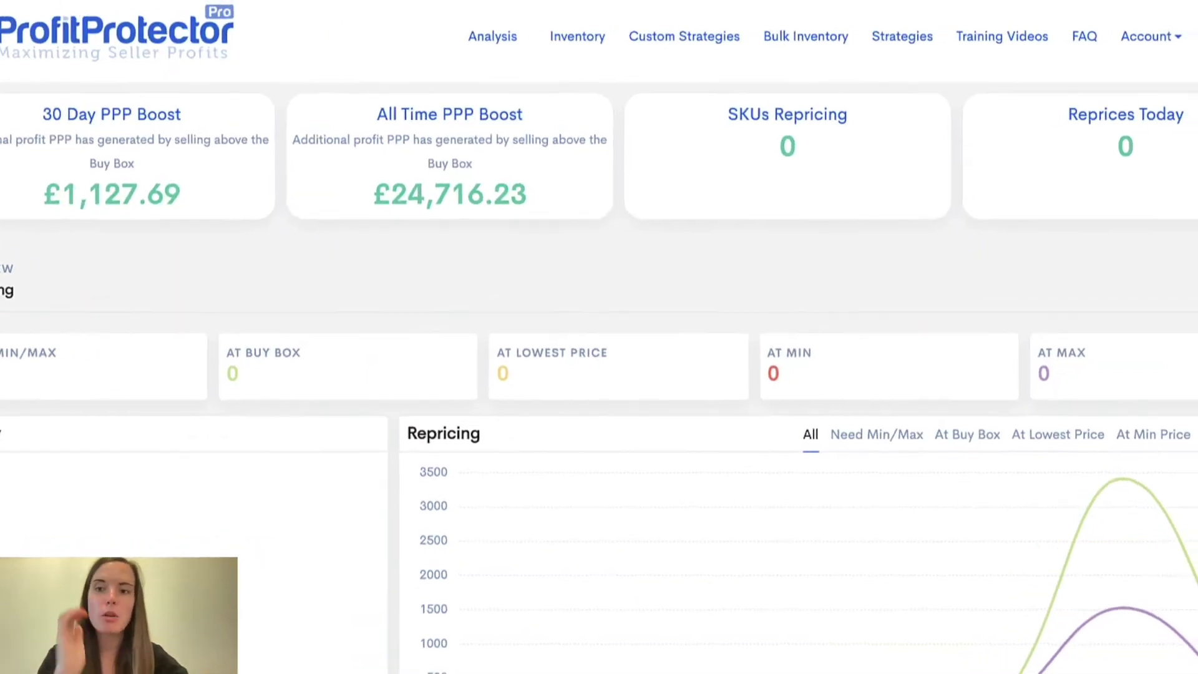
- Go to Account > My Account and highlight the Secret Key for copying
{"action": "left_click", "coordinate": [1030, 62]}
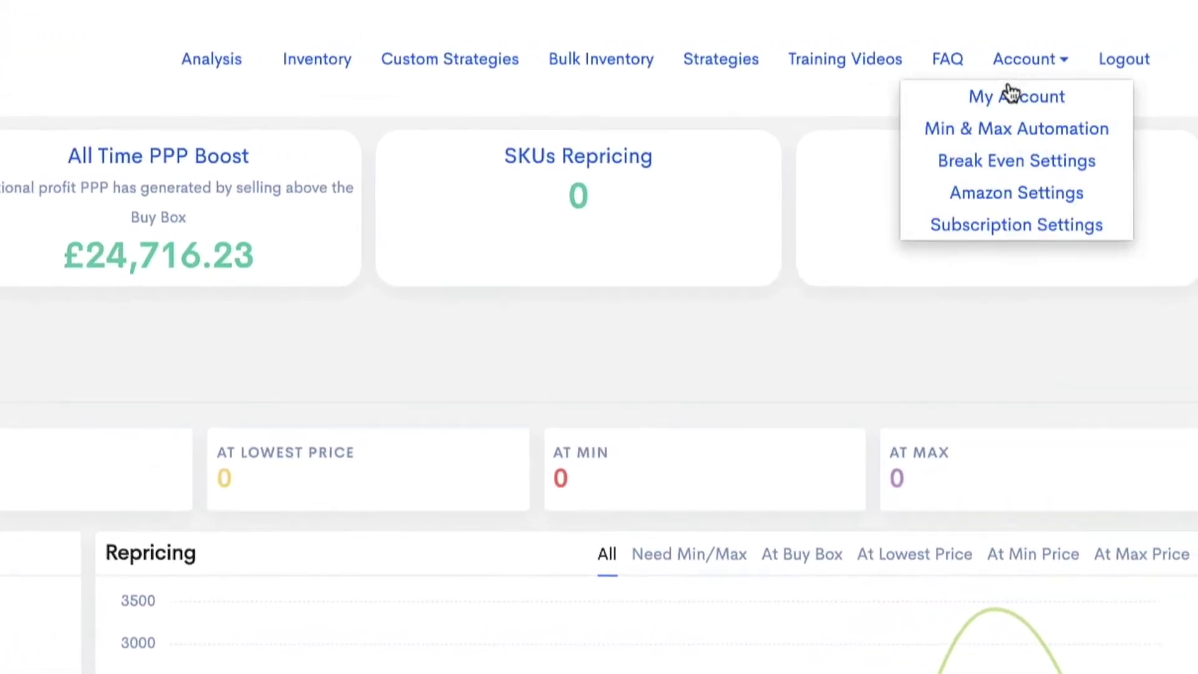
{"action": "left_click", "coordinate": [1011, 95]}
{"action": "scroll", "coordinate": [749, 486], "scroll_direction": "down", "scroll_amount": 2}
{"action": "scroll", "coordinate": [744, 522], "scroll_direction": "down", "scroll_amount": 1}
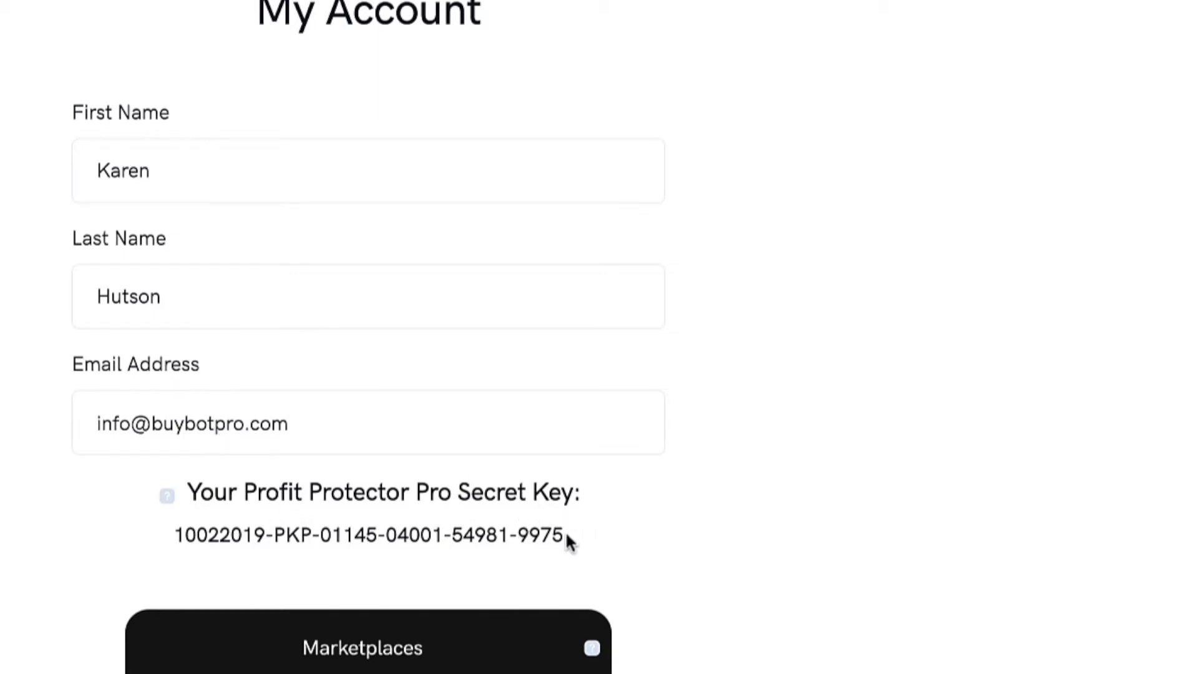
{"action": "left_click_drag", "start_coordinate": [564, 535], "coordinate": [178, 538]}
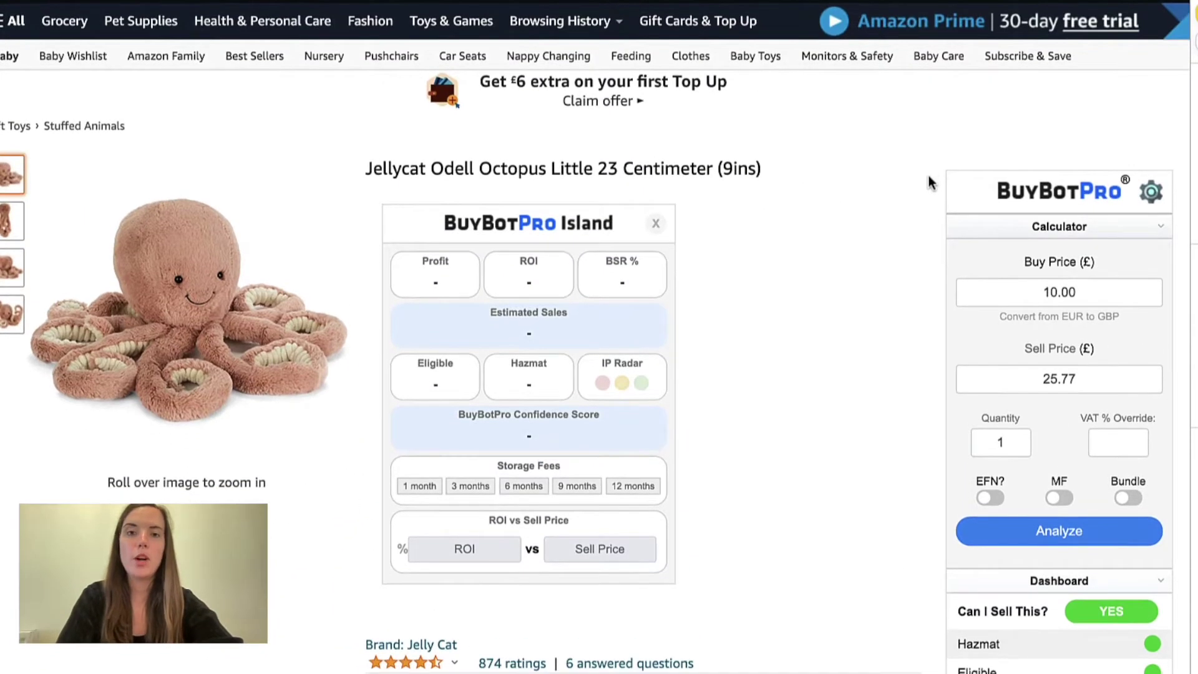
- Open the BuyBotPro settings and scroll down to the Integrations section
{"action": "left_click", "coordinate": [1152, 194]}
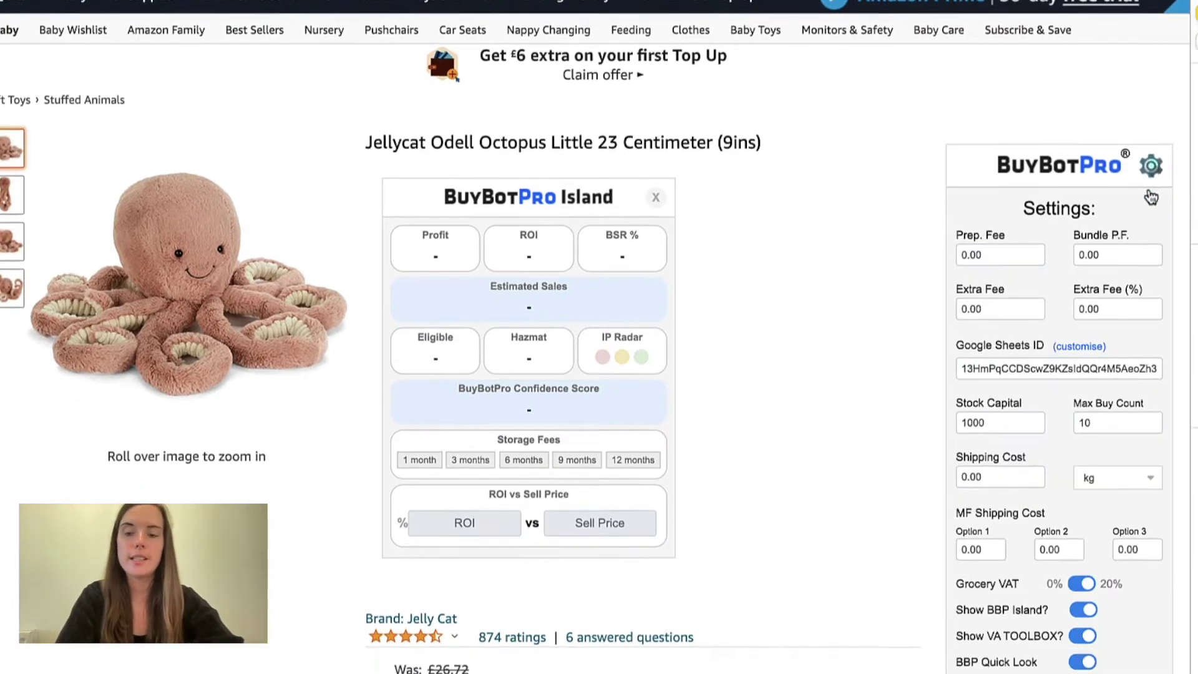
{"action": "scroll", "coordinate": [1152, 195], "scroll_direction": "down", "scroll_amount": 5}
{"action": "scroll", "coordinate": [1152, 198], "scroll_direction": "down", "scroll_amount": 5}
{"action": "scroll", "coordinate": [1152, 197], "scroll_direction": "down", "scroll_amount": 5}
{"action": "scroll", "coordinate": [1153, 195], "scroll_direction": "down", "scroll_amount": 3}
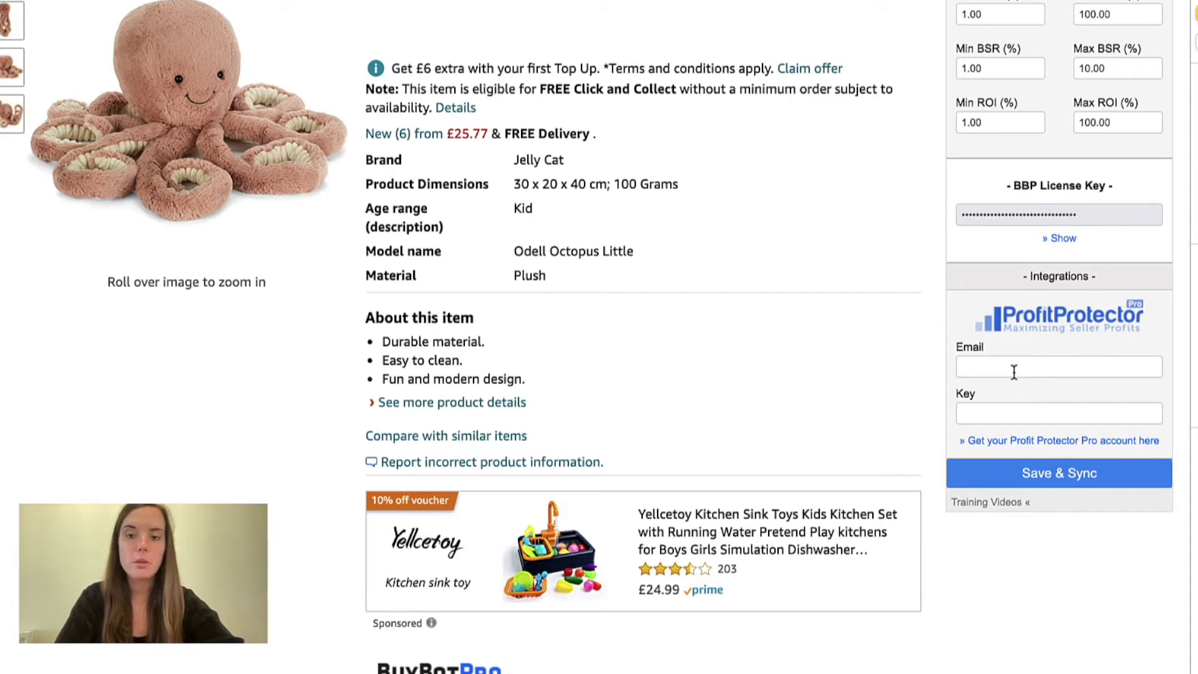
{"action": "left_click", "coordinate": [1014, 368]}
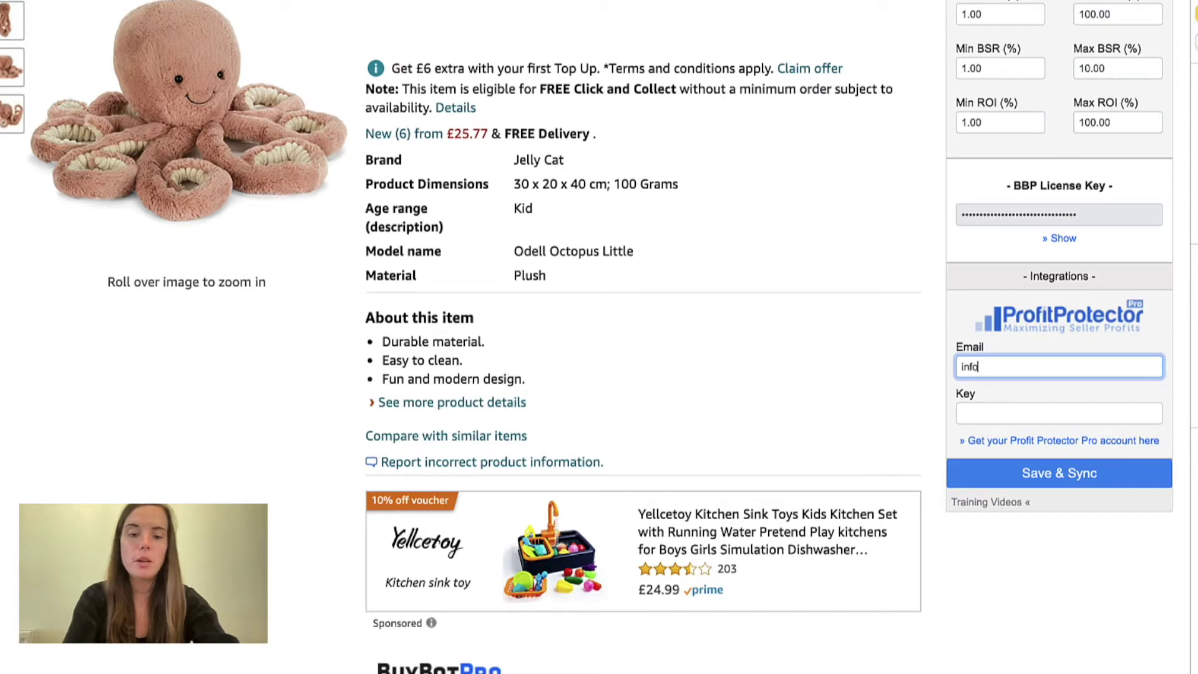
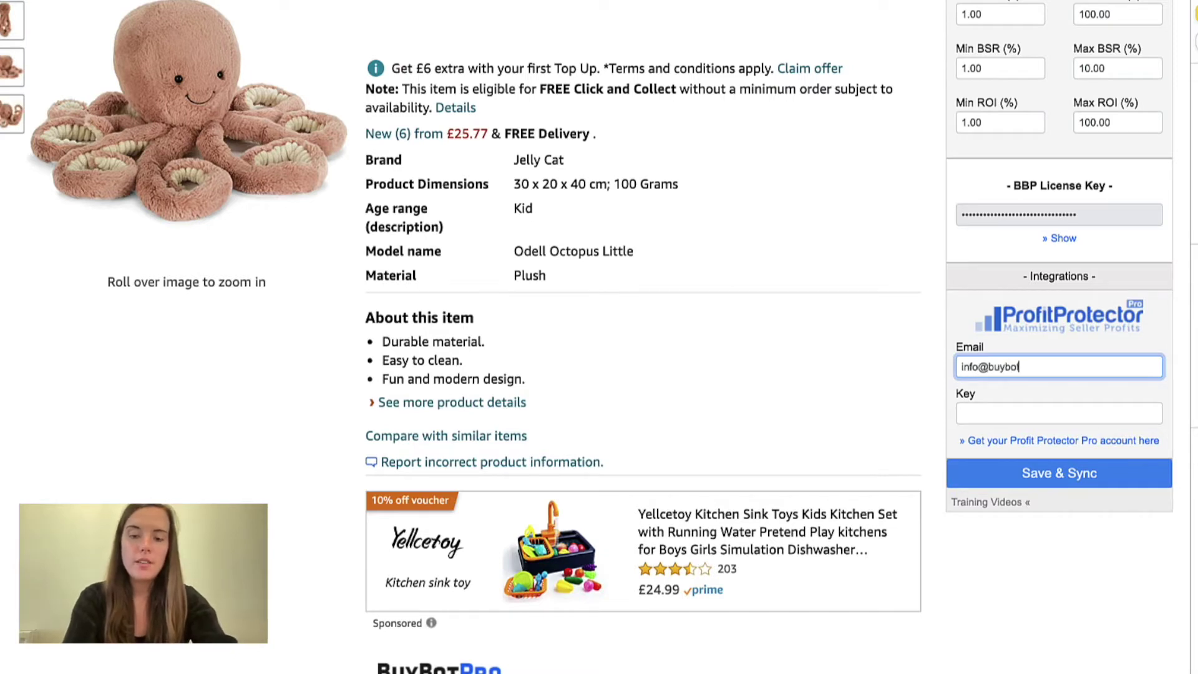
{"action": "key", "text": "Tab"}
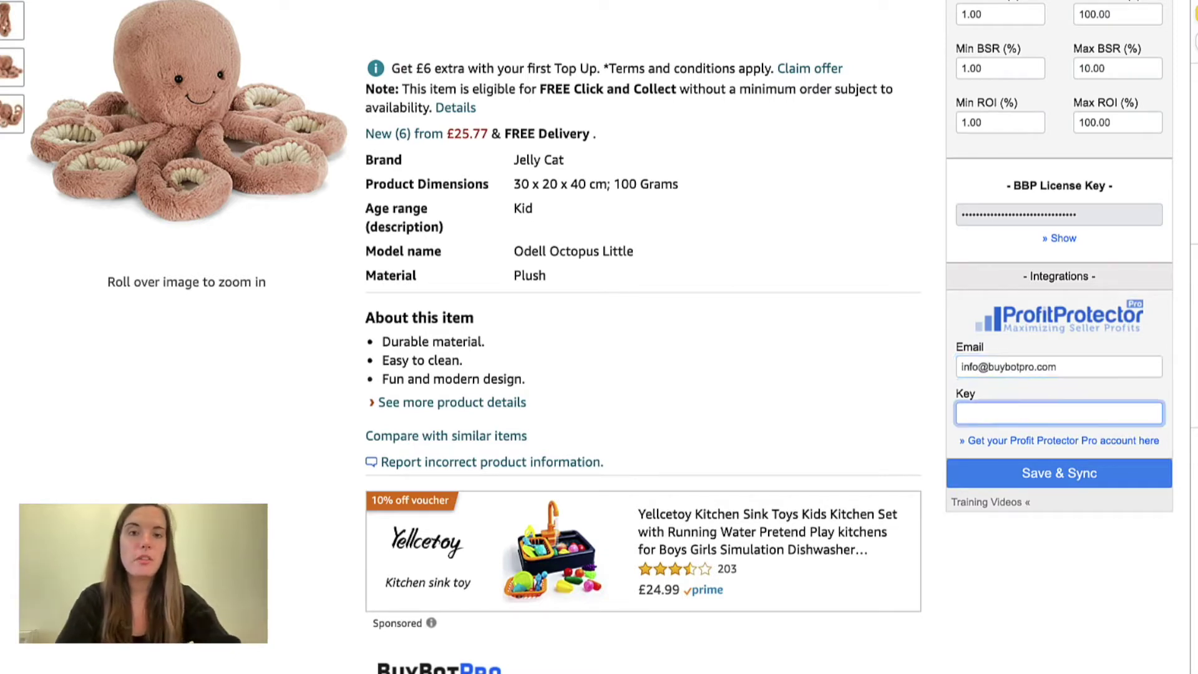
{"action": "key", "text": "ctrl+v"}
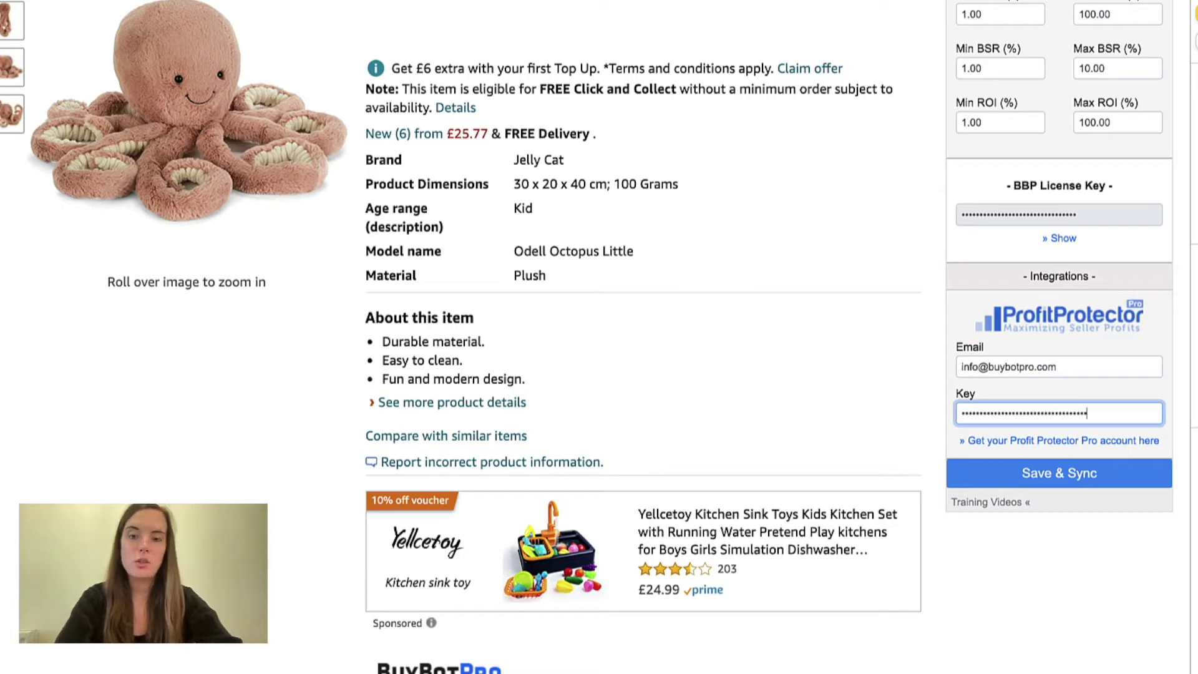
{"action": "left_click", "coordinate": [1047, 478]}
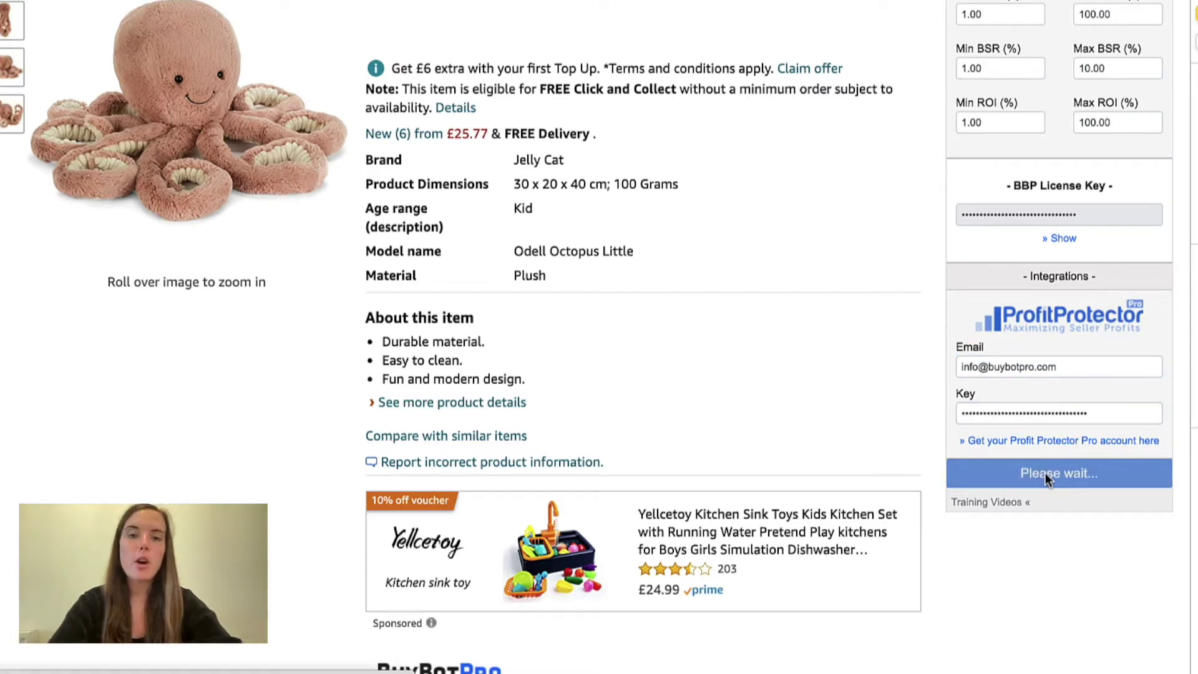
- Scroll the BuyBotPro sidebar to the PPP panel showing £15.50 break-even and £10–£30 min/max
{"action": "scroll", "coordinate": [1046, 473], "scroll_direction": "down", "scroll_amount": 10}
{"action": "scroll", "coordinate": [1046, 479], "scroll_direction": "up", "scroll_amount": 10}
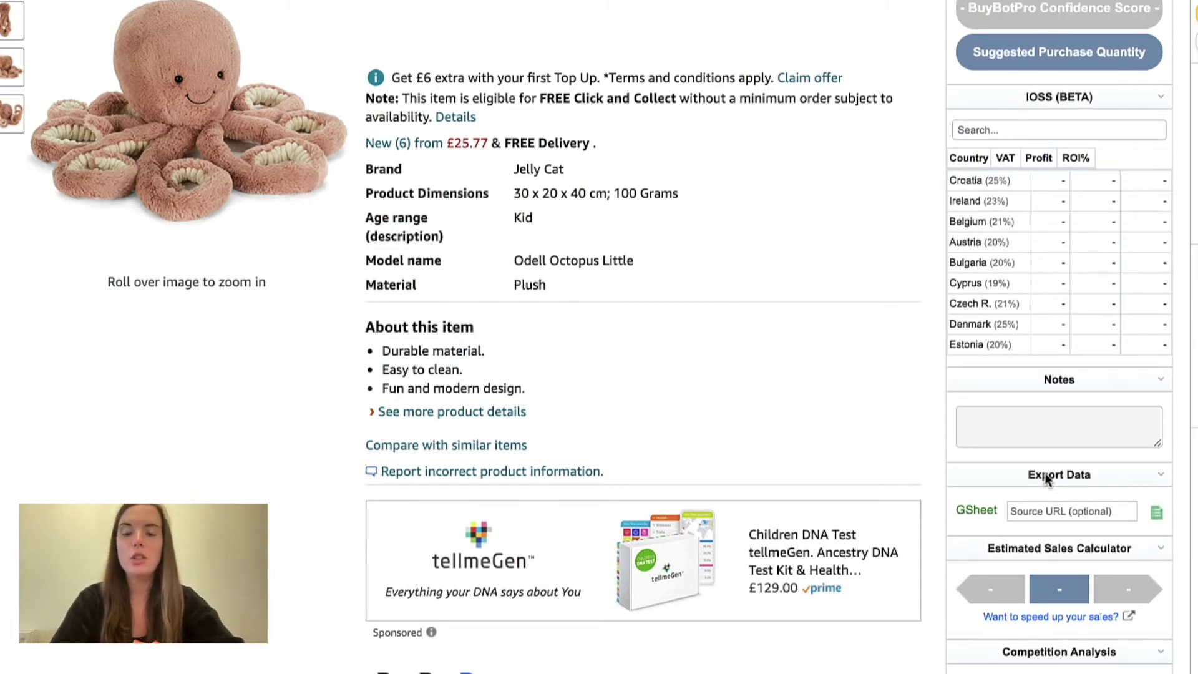
{"action": "scroll", "coordinate": [1046, 473], "scroll_direction": "down", "scroll_amount": 2}
{"action": "scroll", "coordinate": [1046, 473], "scroll_direction": "down", "scroll_amount": 6}
{"action": "scroll", "coordinate": [1046, 473], "scroll_direction": "down", "scroll_amount": 9}
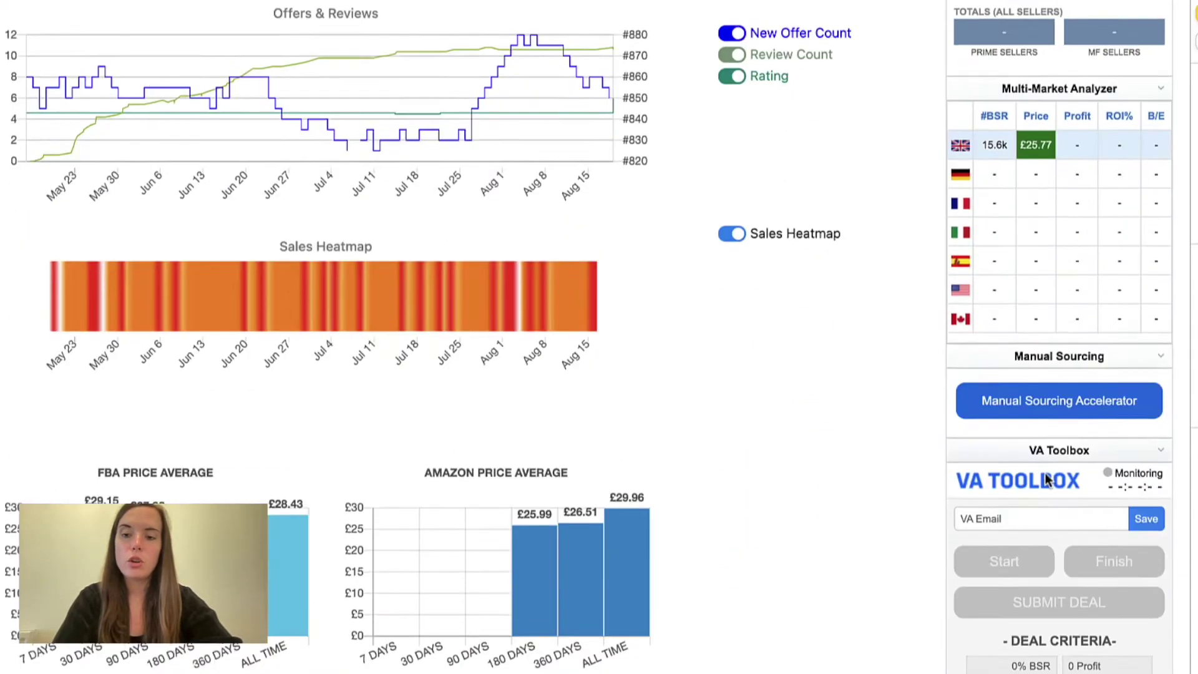
{"action": "scroll", "coordinate": [1046, 473], "scroll_direction": "down", "scroll_amount": 3}
{"action": "scroll", "coordinate": [1046, 478], "scroll_direction": "down", "scroll_amount": 7}
{"action": "scroll", "coordinate": [1043, 470], "scroll_direction": "down", "scroll_amount": 1}
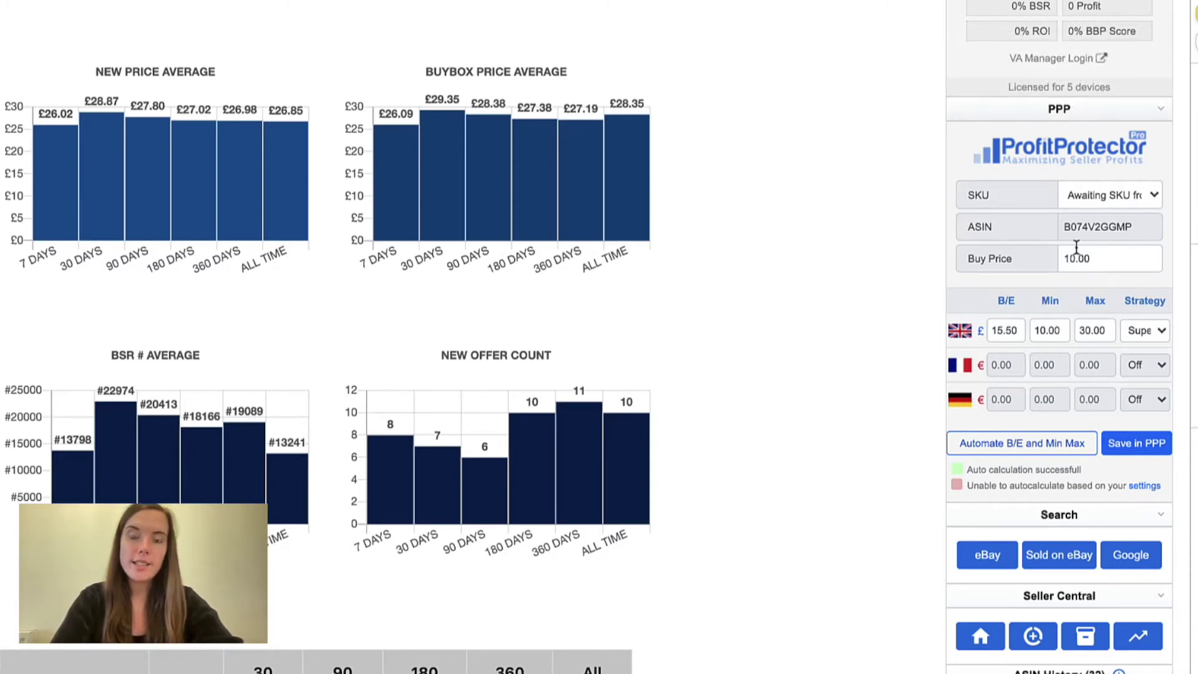
- Return to the calculator and run Analyze using the £10.00 buy price
{"action": "scroll", "coordinate": [1077, 246], "scroll_direction": "up", "scroll_amount": 1}
{"action": "scroll", "coordinate": [1077, 247], "scroll_direction": "up", "scroll_amount": 5}
{"action": "scroll", "coordinate": [1076, 247], "scroll_direction": "up", "scroll_amount": 5}
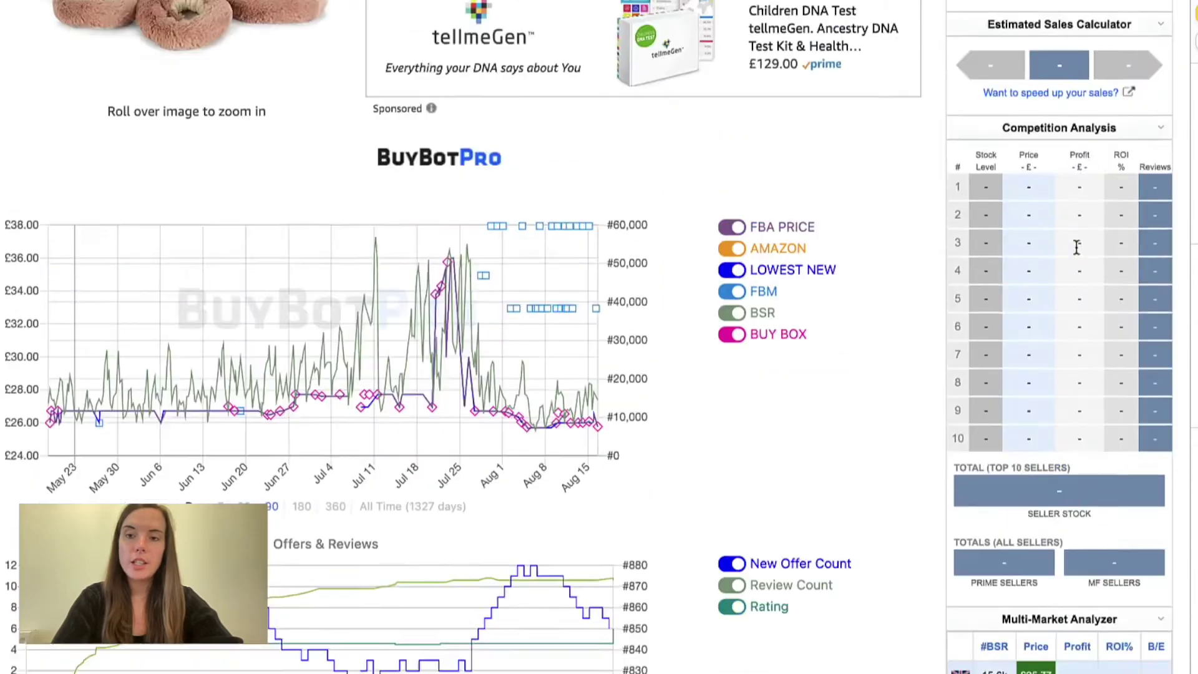
{"action": "scroll", "coordinate": [1076, 247], "scroll_direction": "up", "scroll_amount": 5}
{"action": "scroll", "coordinate": [1077, 247], "scroll_direction": "up", "scroll_amount": 5}
{"action": "scroll", "coordinate": [1080, 275], "scroll_direction": "up", "scroll_amount": 5}
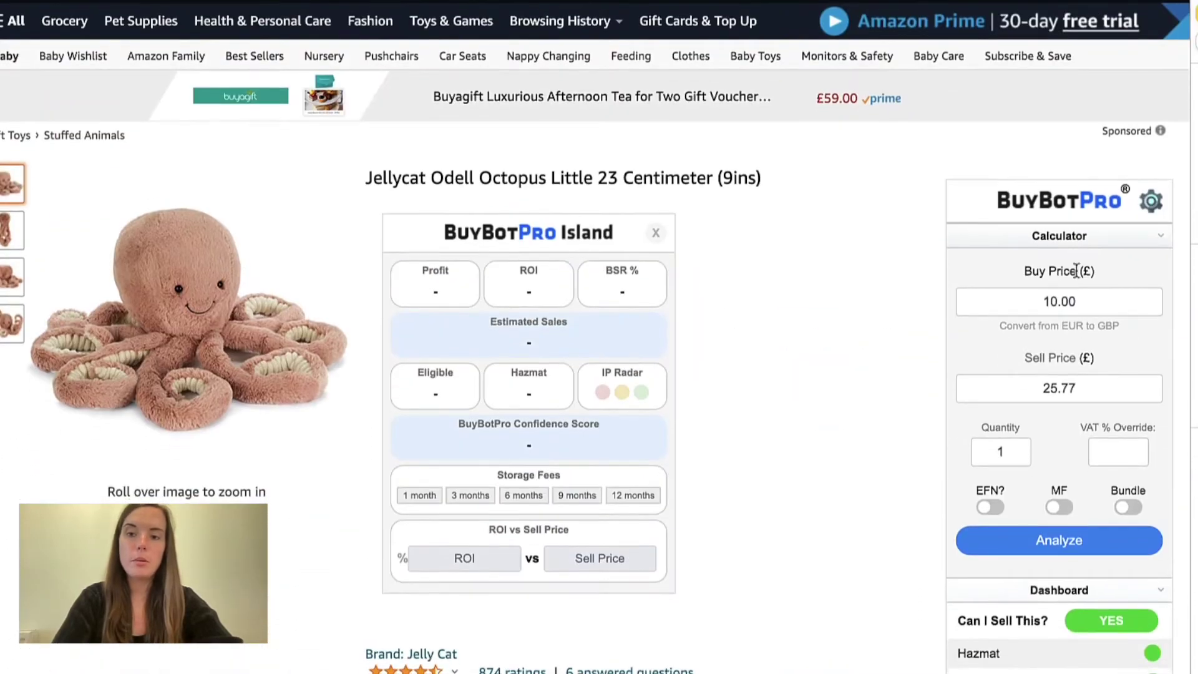
{"action": "left_click", "coordinate": [1084, 302]}
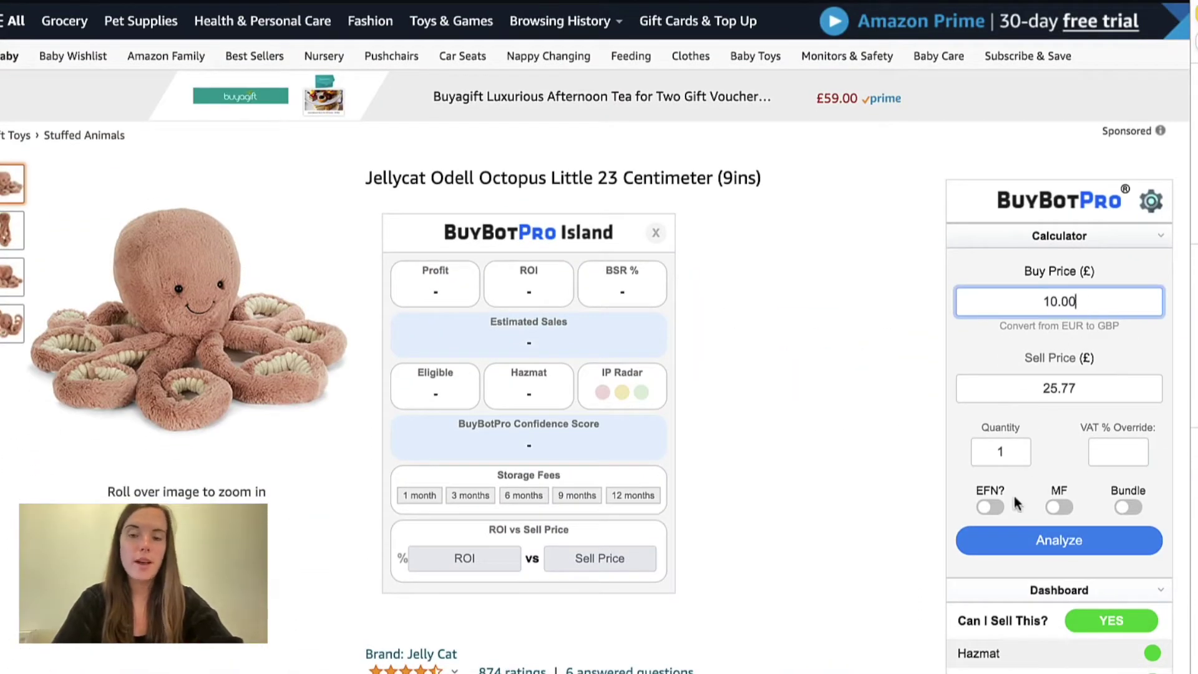
{"action": "left_click", "coordinate": [1039, 549]}
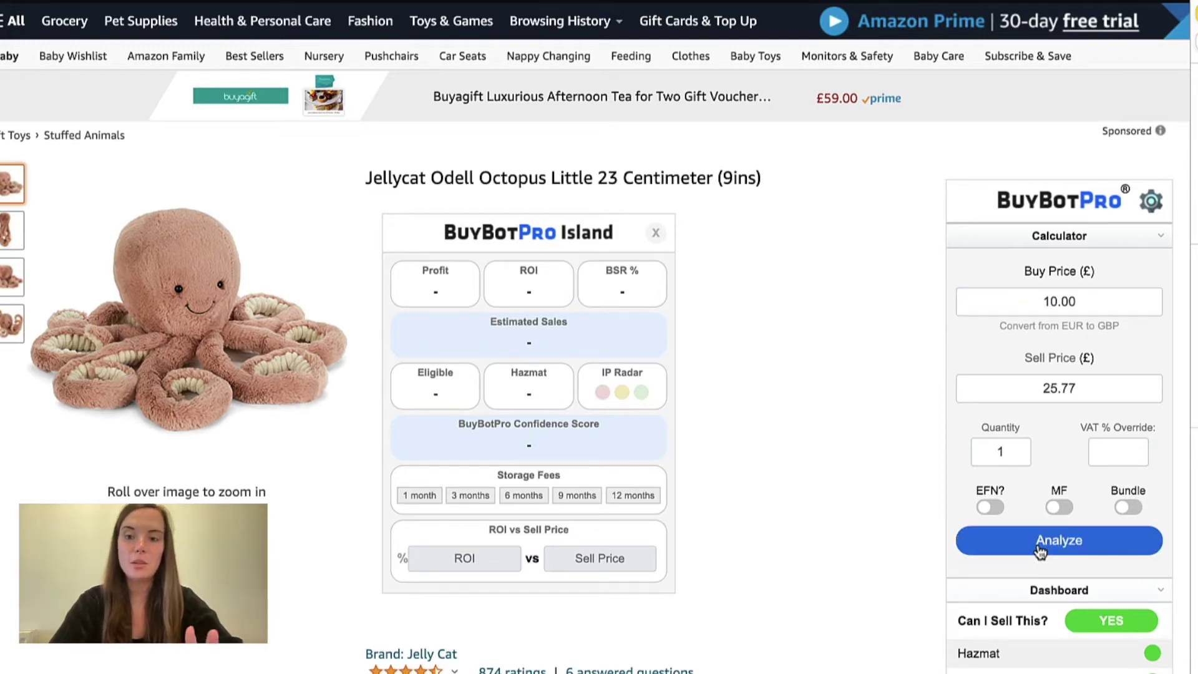
{"action": "scroll", "coordinate": [1039, 549], "scroll_direction": "down", "scroll_amount": 5}
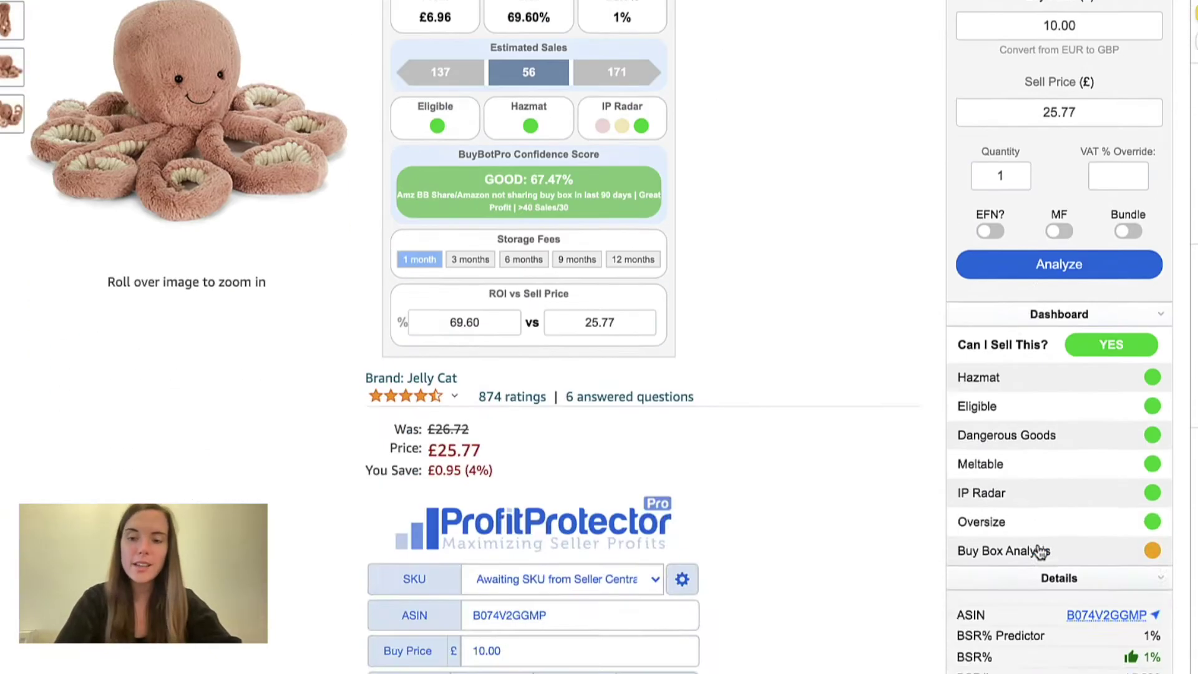
{"action": "scroll", "coordinate": [1039, 549], "scroll_direction": "down", "scroll_amount": 10}
{"action": "scroll", "coordinate": [1039, 549], "scroll_direction": "down", "scroll_amount": 10}
{"action": "scroll", "coordinate": [1040, 552], "scroll_direction": "down", "scroll_amount": 2}
{"action": "scroll", "coordinate": [1040, 552], "scroll_direction": "down", "scroll_amount": 10}
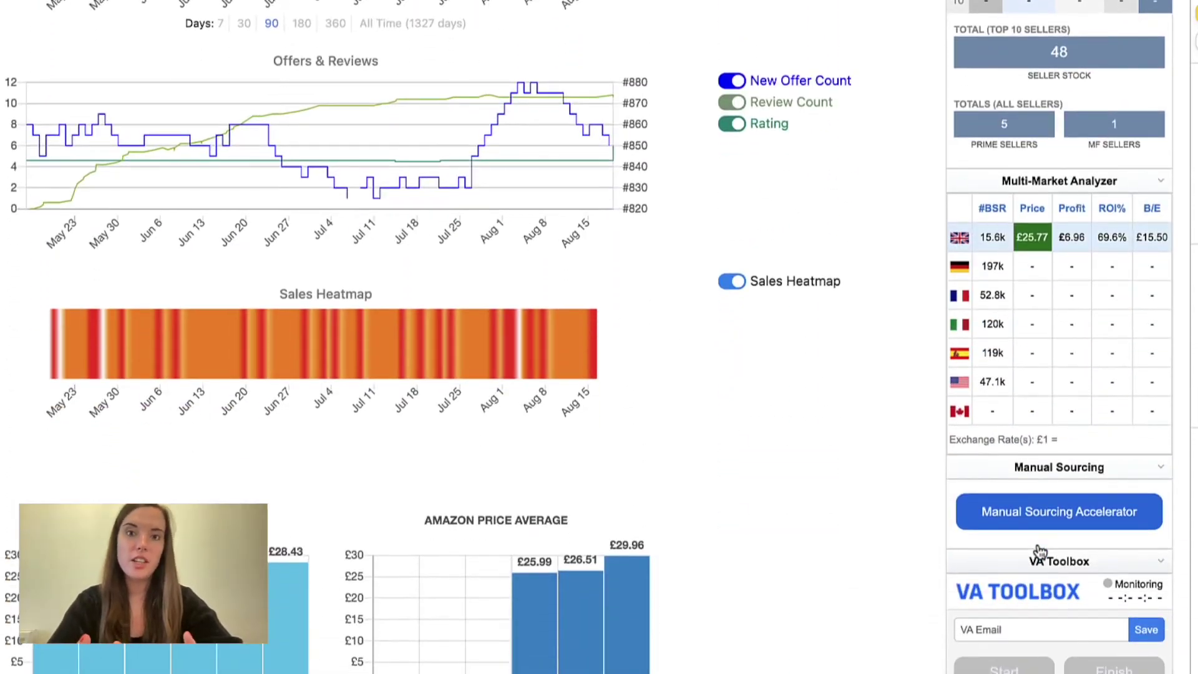
{"action": "scroll", "coordinate": [1039, 551], "scroll_direction": "down", "scroll_amount": 3}
{"action": "scroll", "coordinate": [1039, 551], "scroll_direction": "down", "scroll_amount": 10}
{"action": "scroll", "coordinate": [1039, 551], "scroll_direction": "down", "scroll_amount": 2}
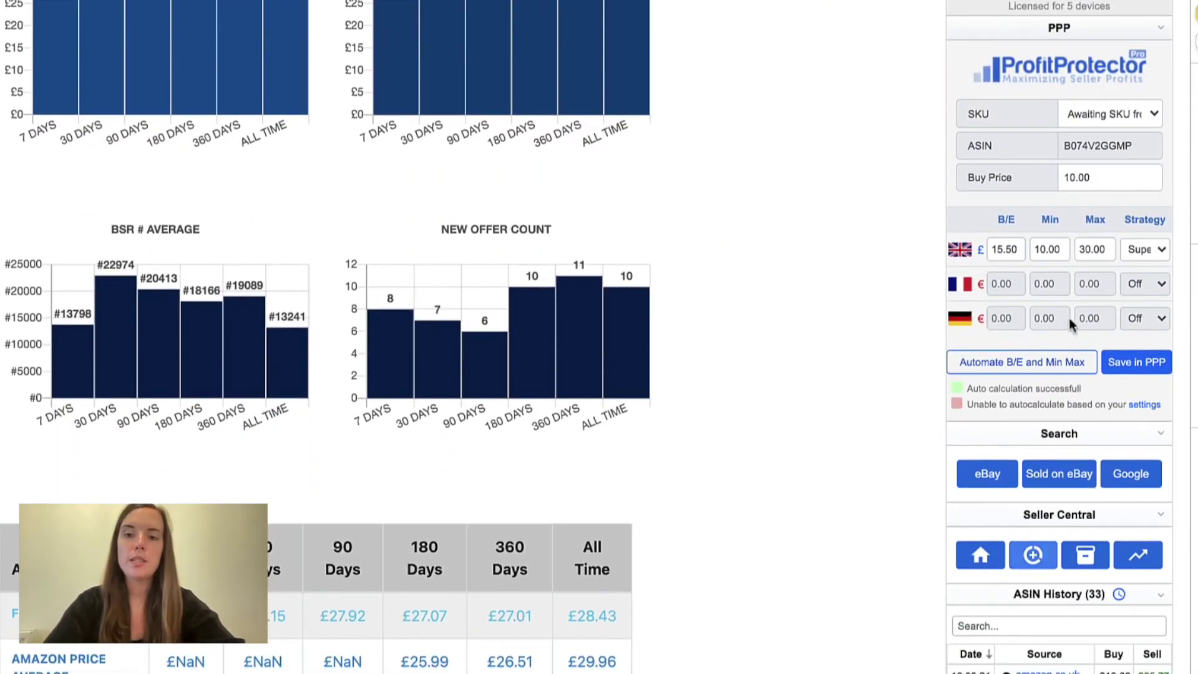
{"action": "left_click", "coordinate": [1152, 114]}
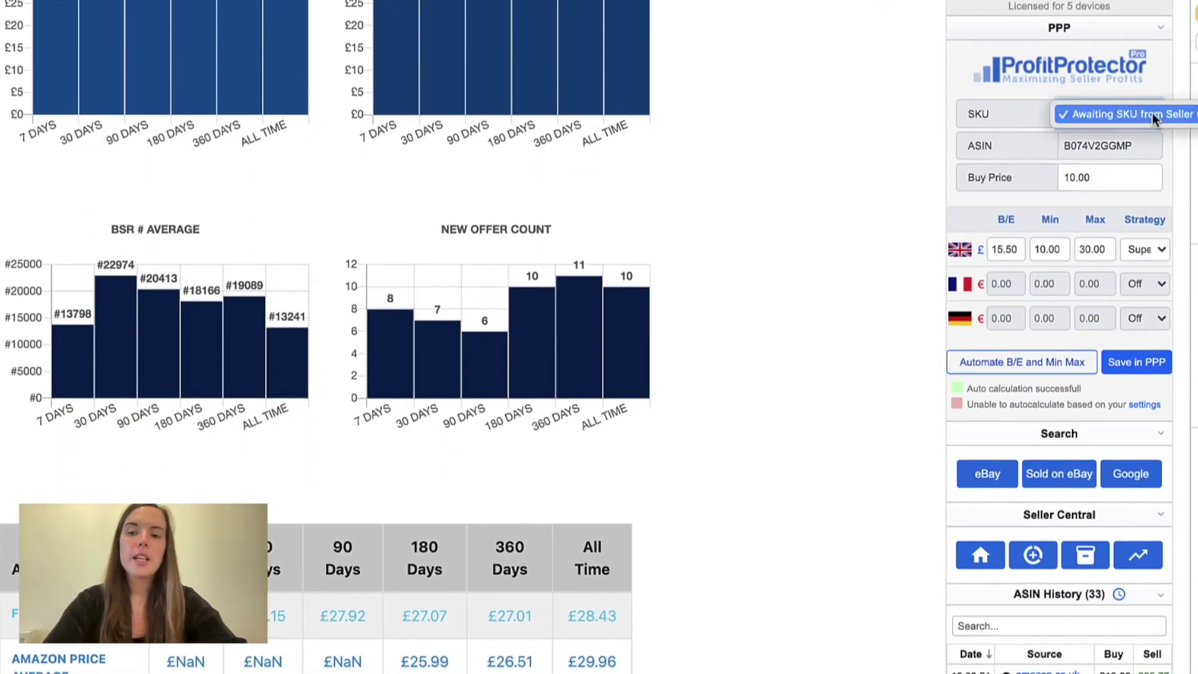
{"action": "left_click", "coordinate": [1152, 113]}
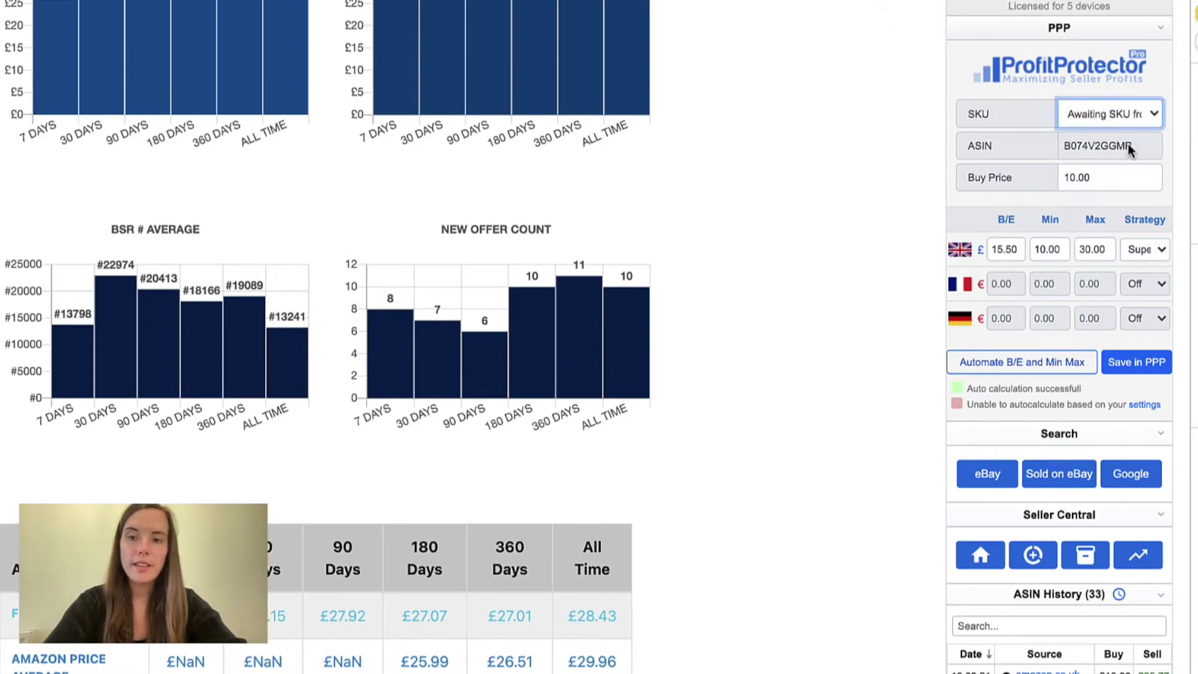
{"action": "left_click", "coordinate": [1099, 181]}
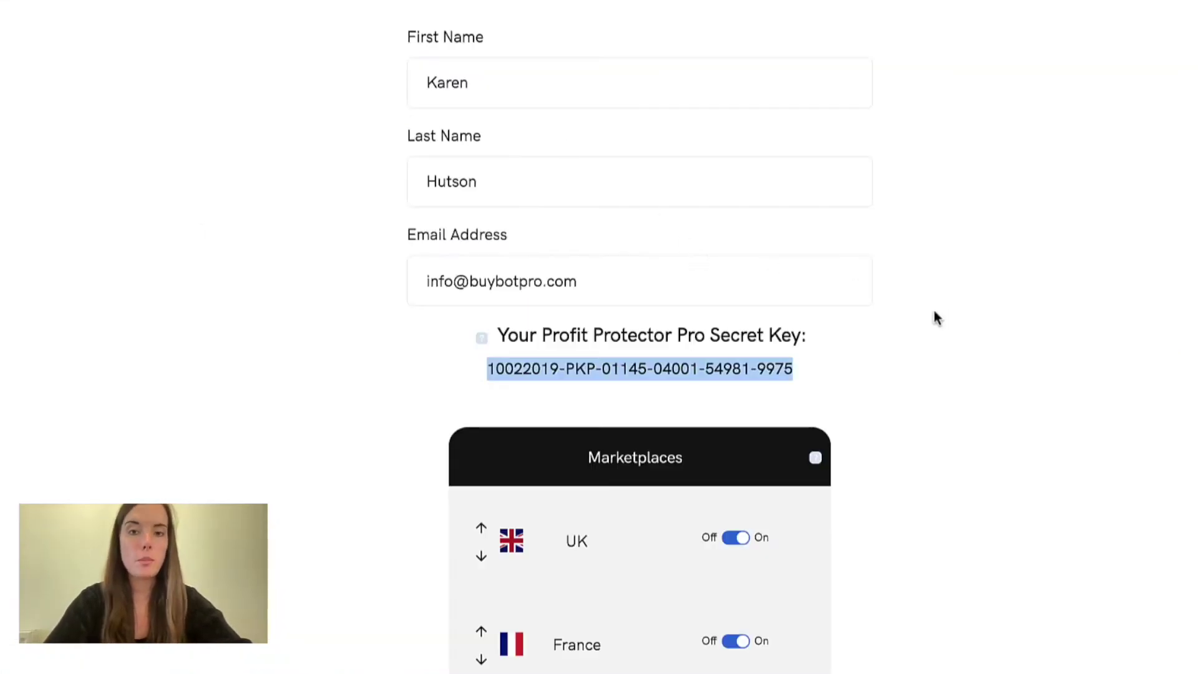
{"action": "scroll", "coordinate": [974, 330], "scroll_direction": "down", "scroll_amount": 2}
{"action": "scroll", "coordinate": [975, 331], "scroll_direction": "down", "scroll_amount": 1}
{"action": "scroll", "coordinate": [974, 330], "scroll_direction": "down", "scroll_amount": 4}
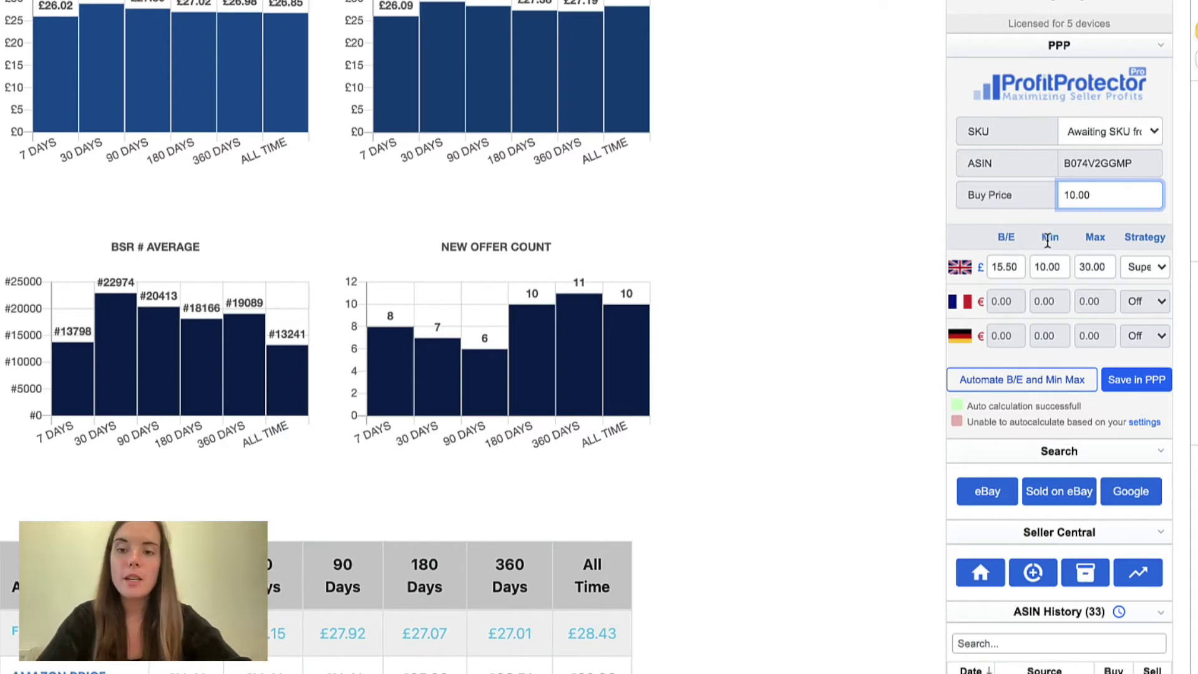
{"action": "left_click", "coordinate": [1160, 267]}
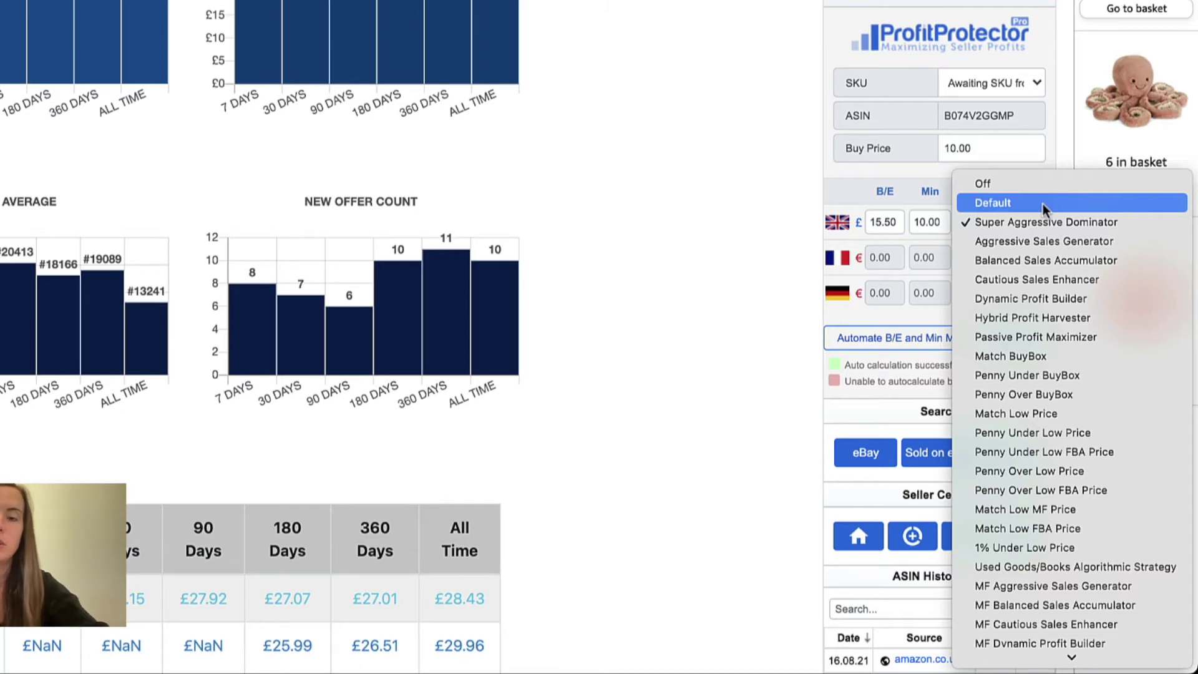
{"action": "left_click", "coordinate": [792, 231]}
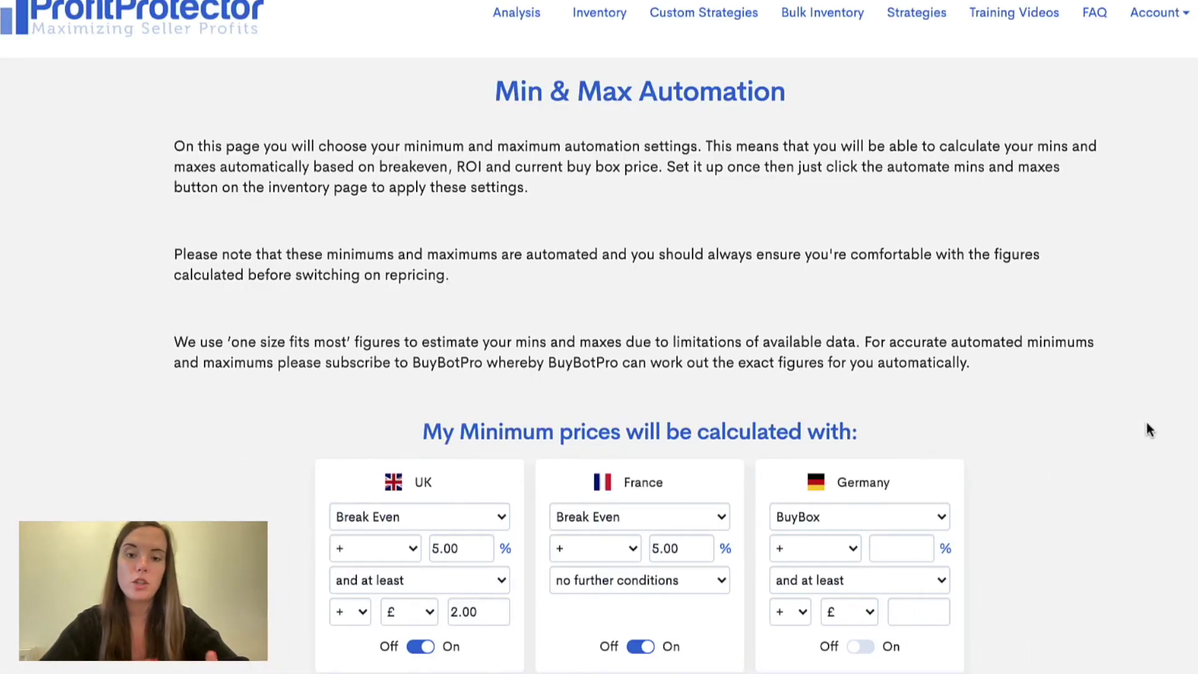
{"action": "scroll", "coordinate": [1150, 431], "scroll_direction": "down", "scroll_amount": 4}
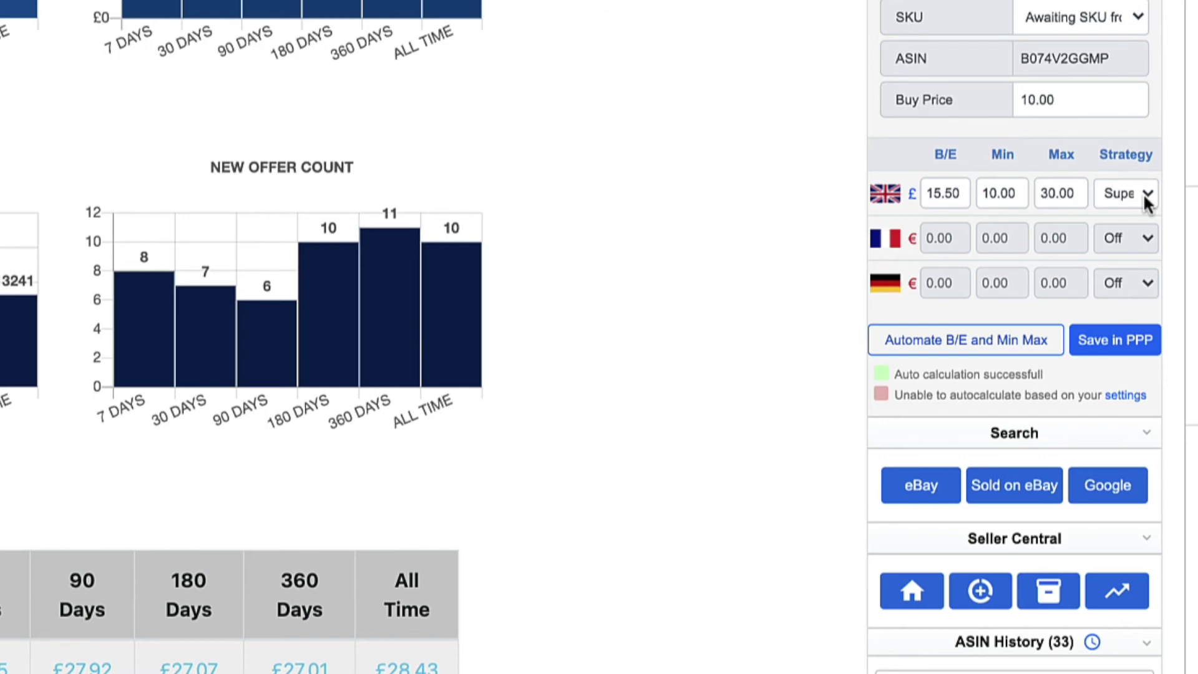
- Use Save in PPP to update this ASIN in the Profit Protector Pro account
{"action": "left_click", "coordinate": [1107, 342]}
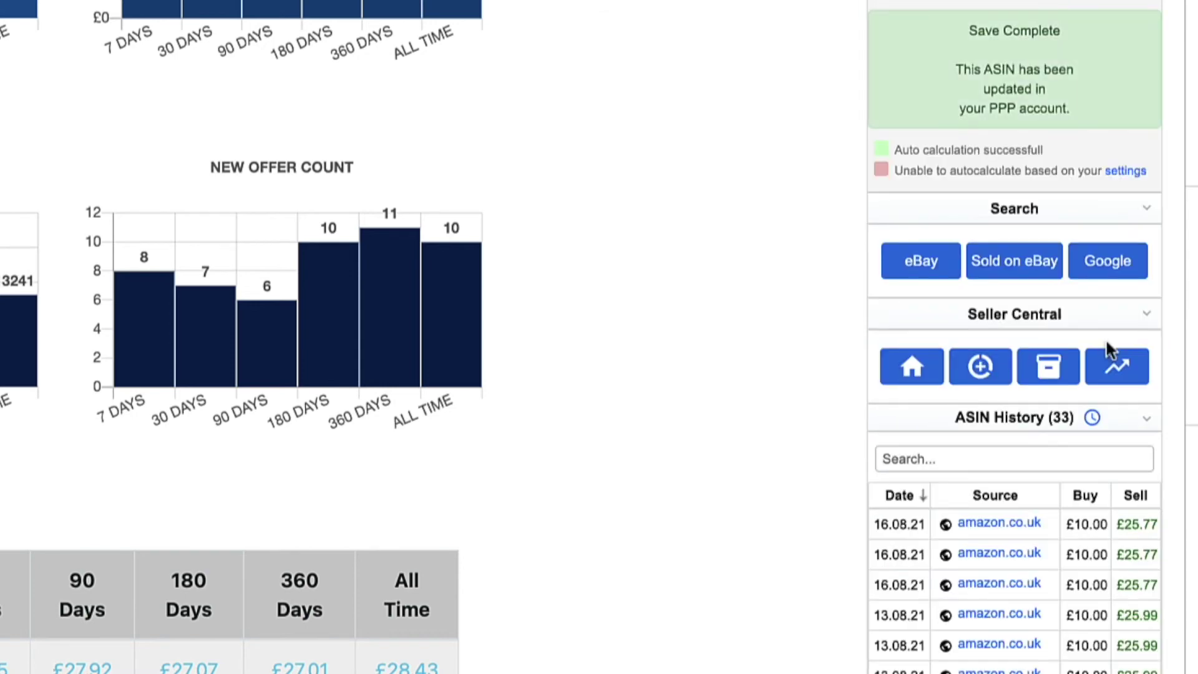